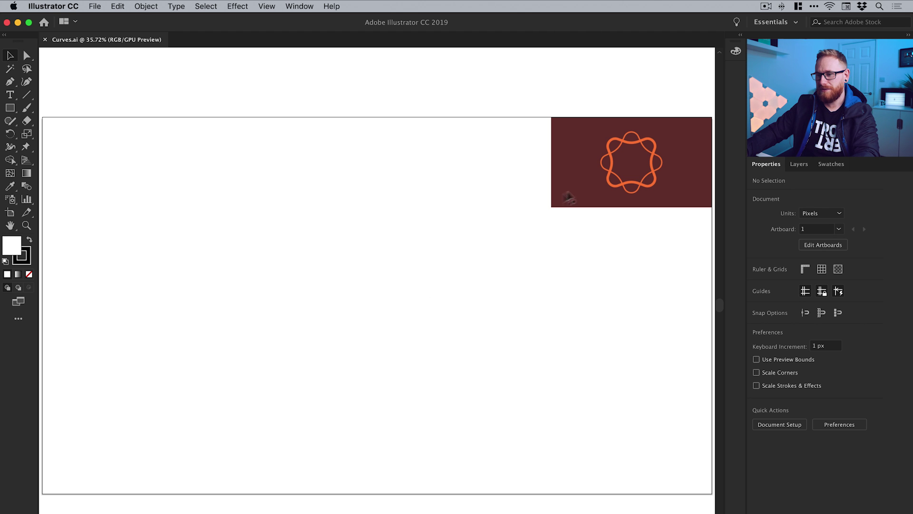
Zoom to 100% on the orange looped star emblem in the reference image, then return to the Selection tool.
{"action": "key", "text": "z"}
{"action": "left_click", "coordinate": [636, 162]}
{"action": "left_click", "coordinate": [370, 309]}
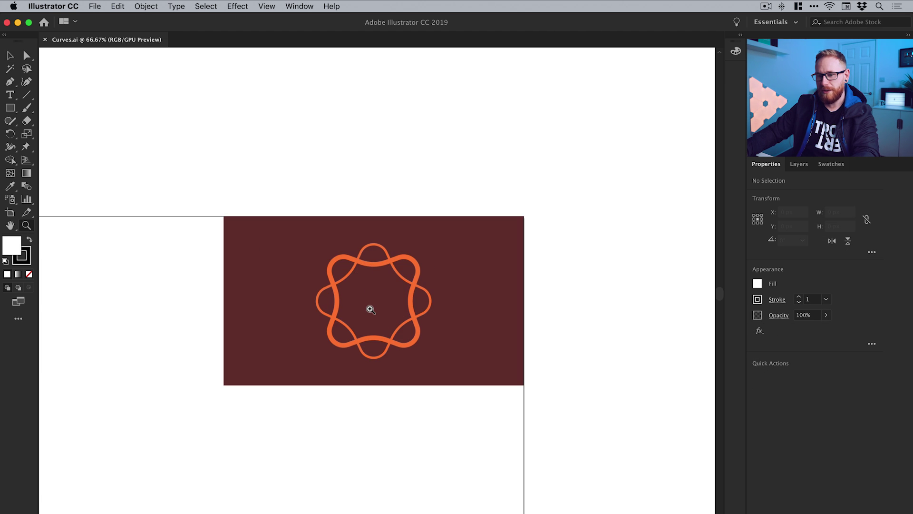
{"action": "left_click", "coordinate": [371, 301]}
{"action": "key", "text": "v"}
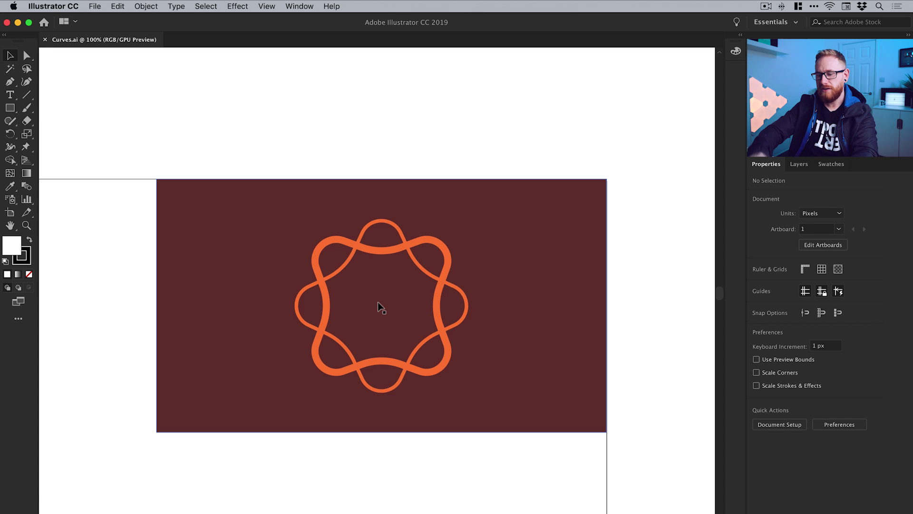
Fit the artboard in view and sample the dark maroon from the reference image with the Eyedropper.
{"action": "key", "text": "super+0"}
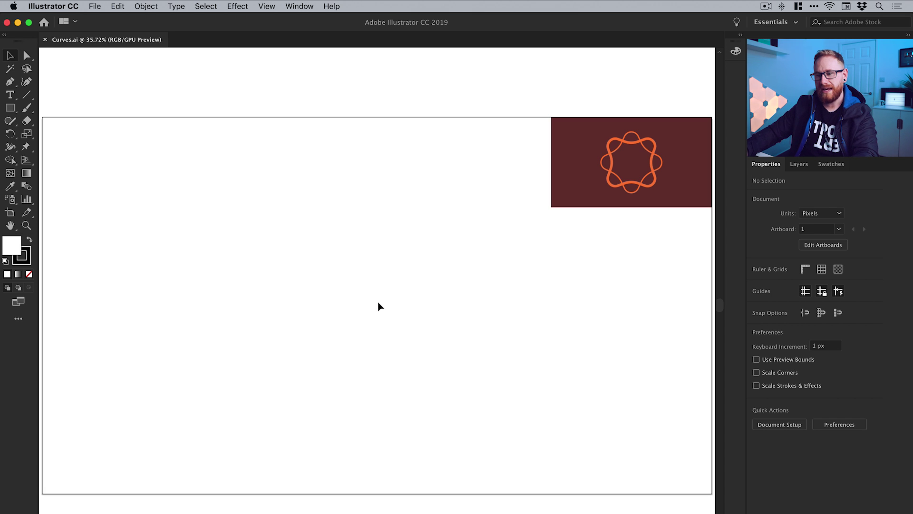
{"action": "left_click", "coordinate": [566, 192]}
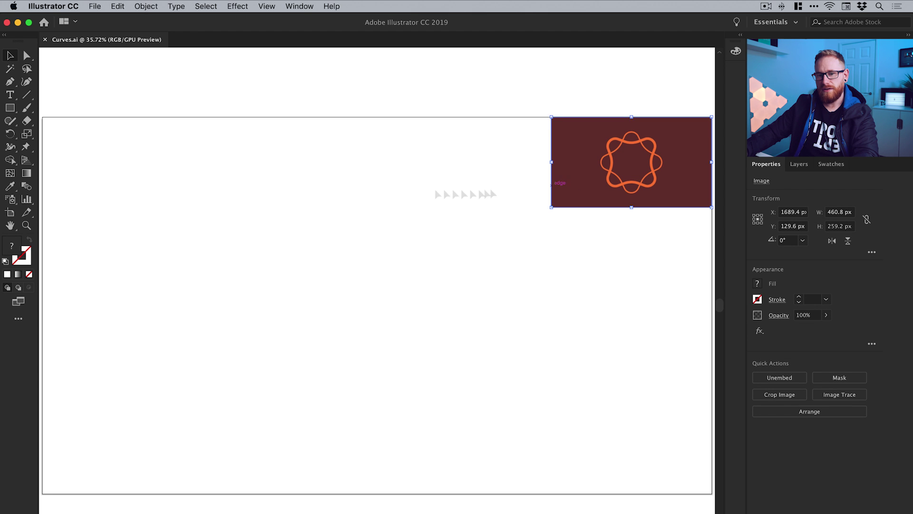
{"action": "left_click", "coordinate": [9, 187]}
{"action": "left_click", "coordinate": [575, 162]}
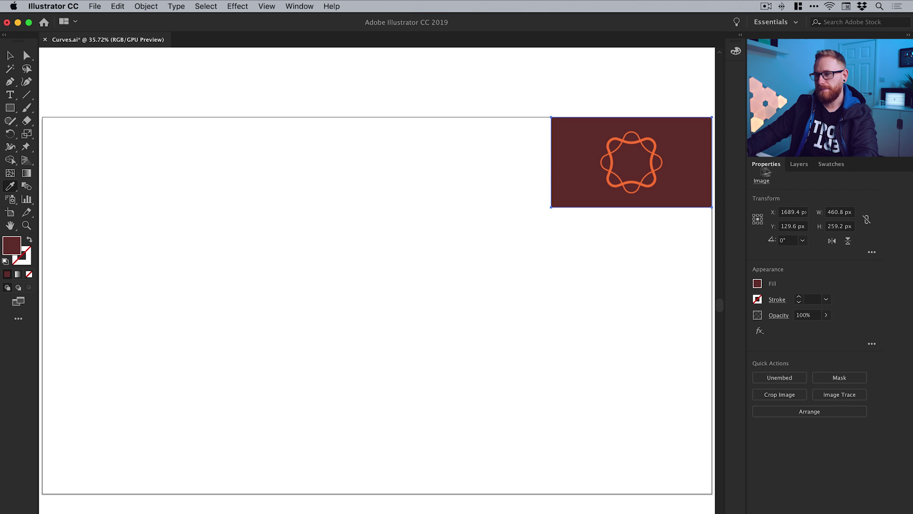
Add maroon R=107 G=50 B=47 and orange R=252 G=123 B=53 as new swatches.
{"action": "left_click", "coordinate": [832, 164]}
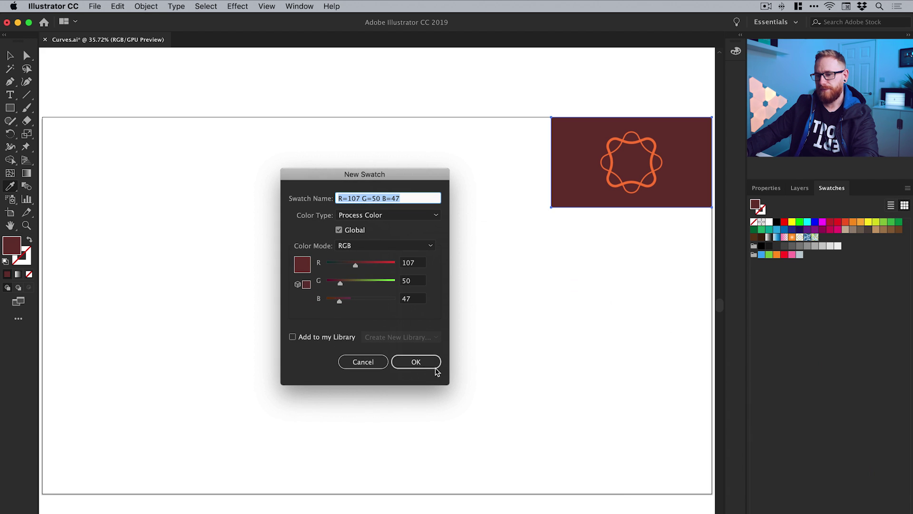
{"action": "left_click", "coordinate": [435, 366]}
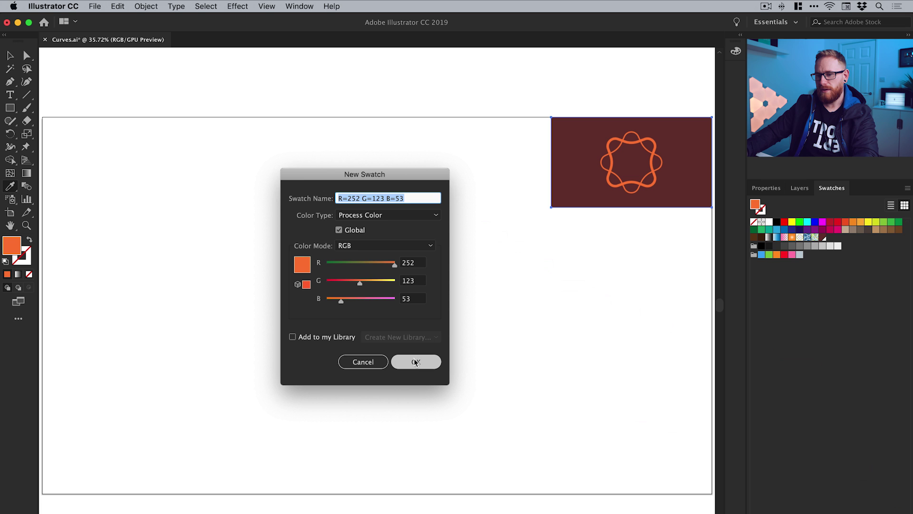
{"action": "left_click", "coordinate": [415, 362]}
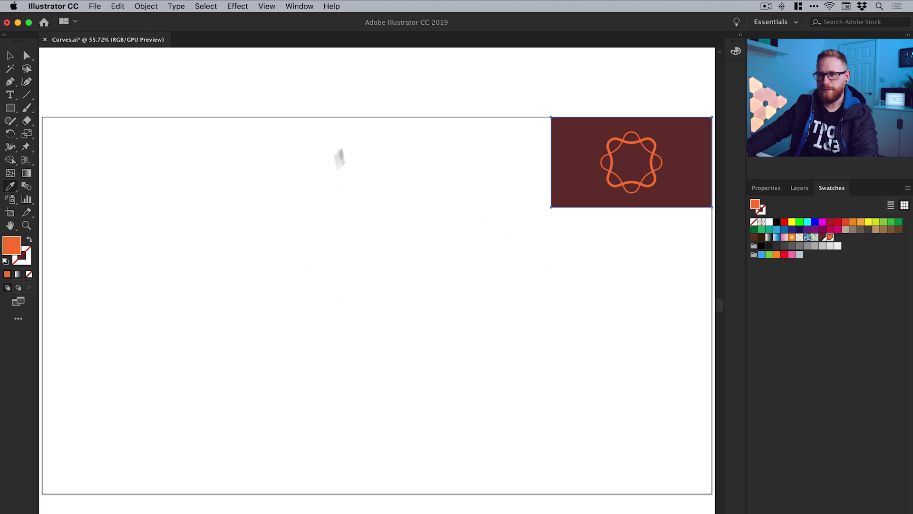
{"action": "left_click", "coordinate": [299, 7]}
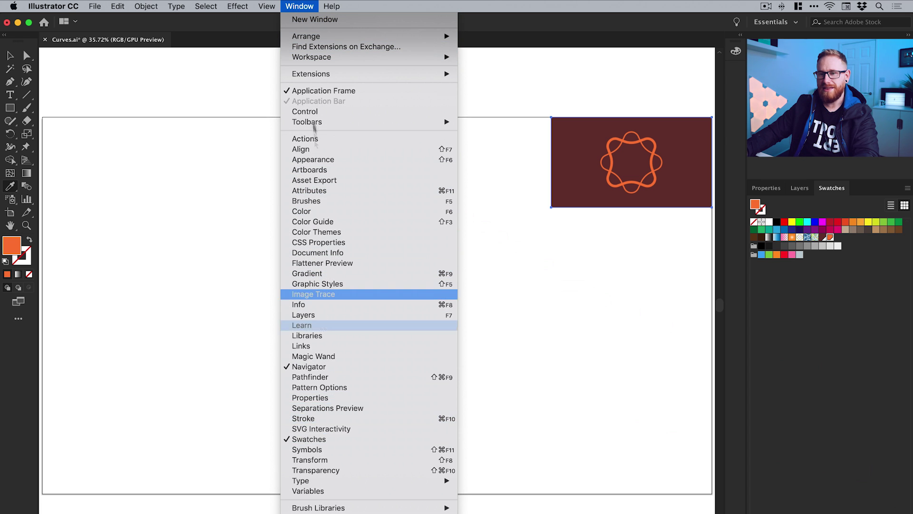
{"action": "left_click", "coordinate": [299, 5]}
Create a 4-point star on the artboard with the Star tool's settings dialog.
{"action": "key", "text": "v"}
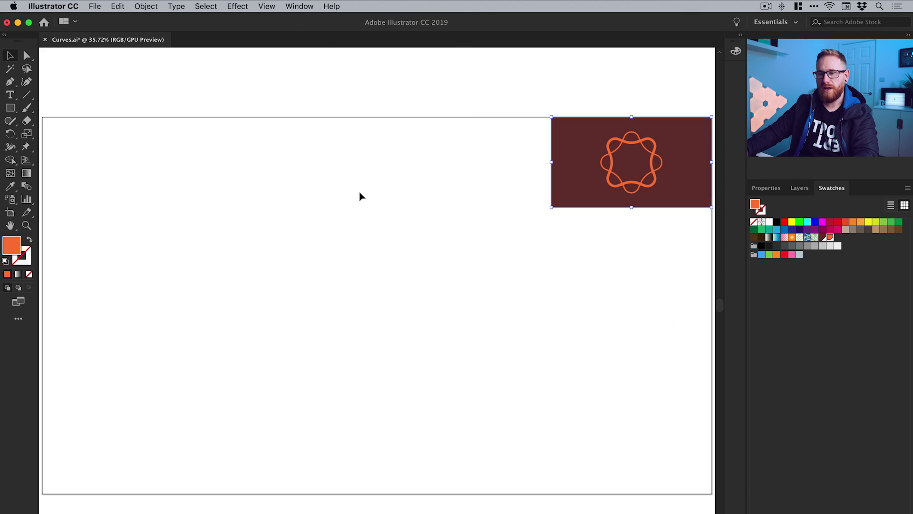
{"action": "left_click", "coordinate": [360, 196]}
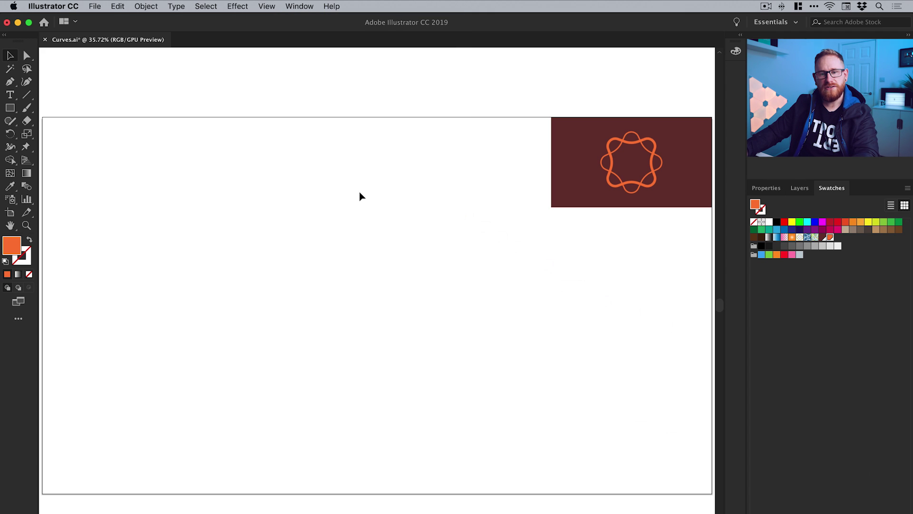
{"action": "left_click", "coordinate": [10, 110]}
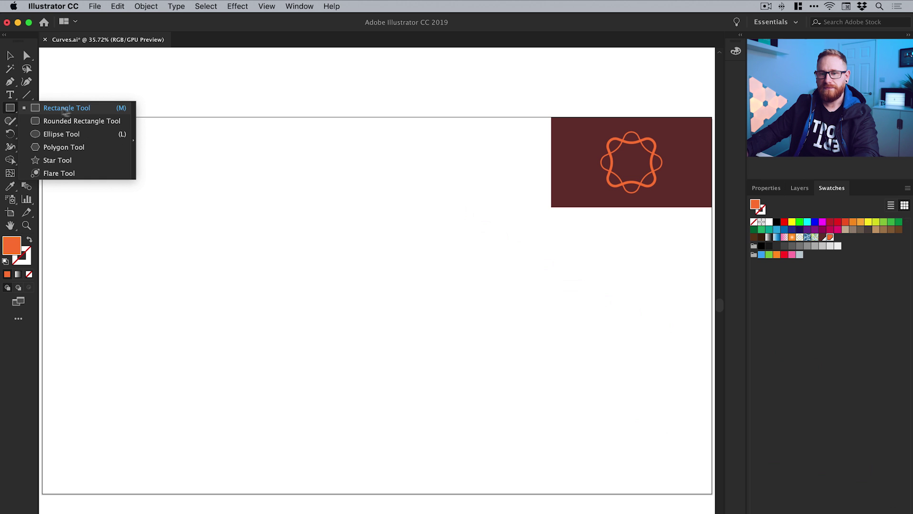
{"action": "left_click", "coordinate": [67, 160]}
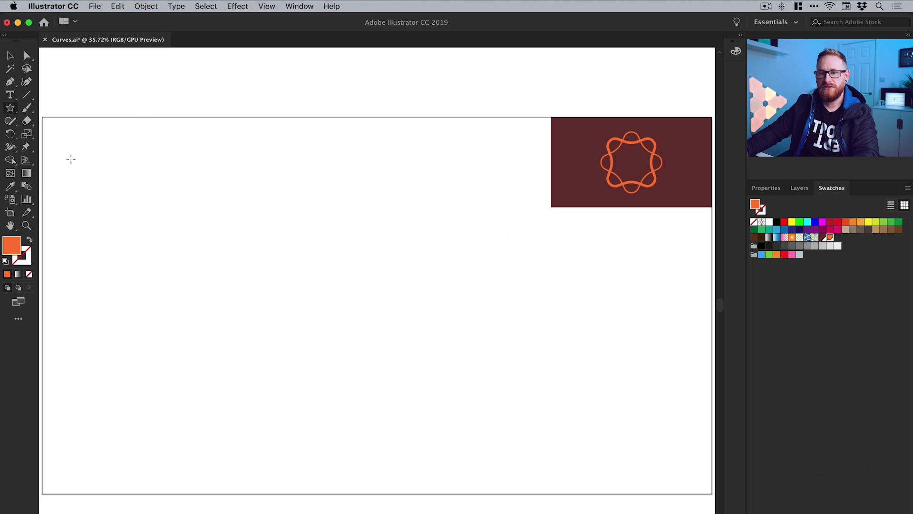
{"action": "left_click", "coordinate": [335, 281]}
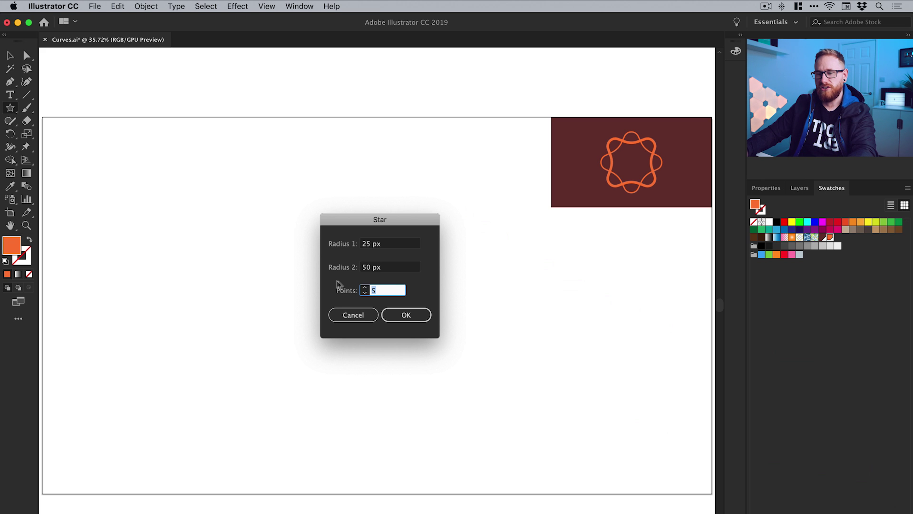
{"action": "type", "text": "4"}
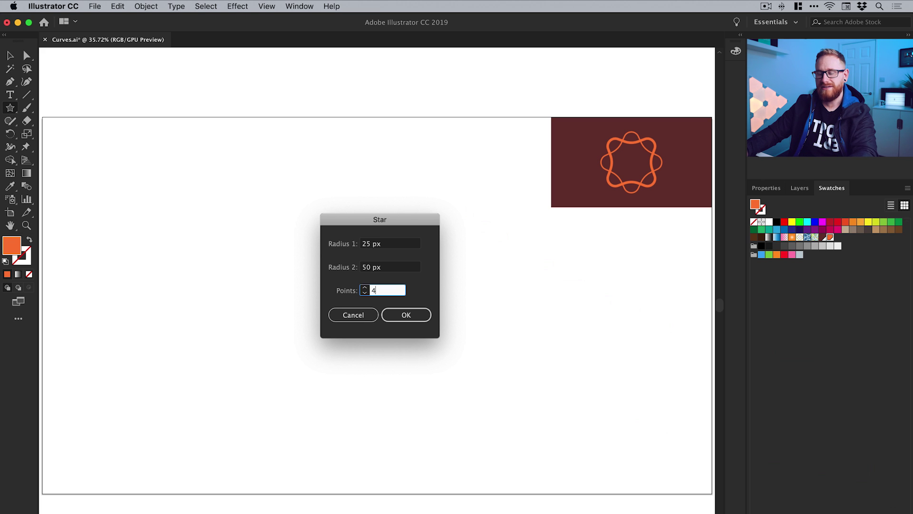
{"action": "left_click", "coordinate": [406, 314]}
Enlarge the star from its corner and centre it on the artboard.
{"action": "key", "text": "v"}
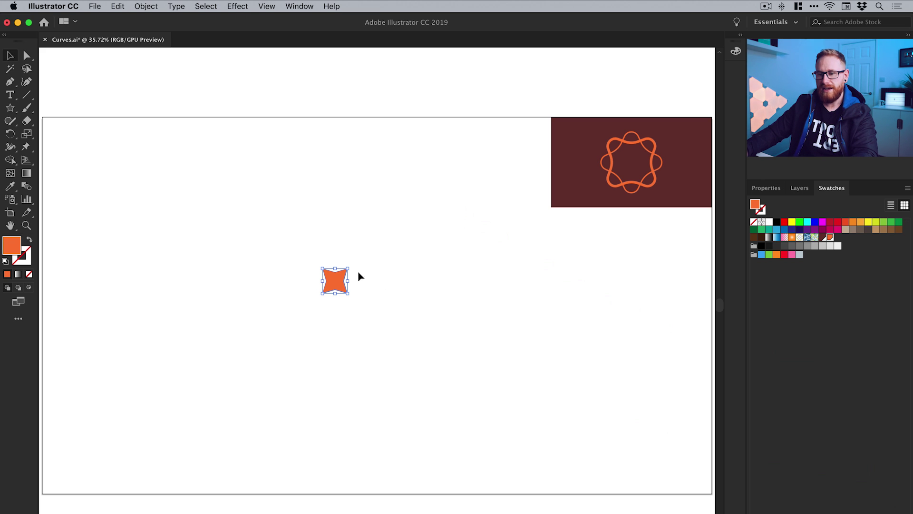
{"action": "left_click_drag", "start_coordinate": [347, 268], "coordinate": [524, 162]}
{"action": "left_click_drag", "start_coordinate": [449, 242], "coordinate": [415, 267]}
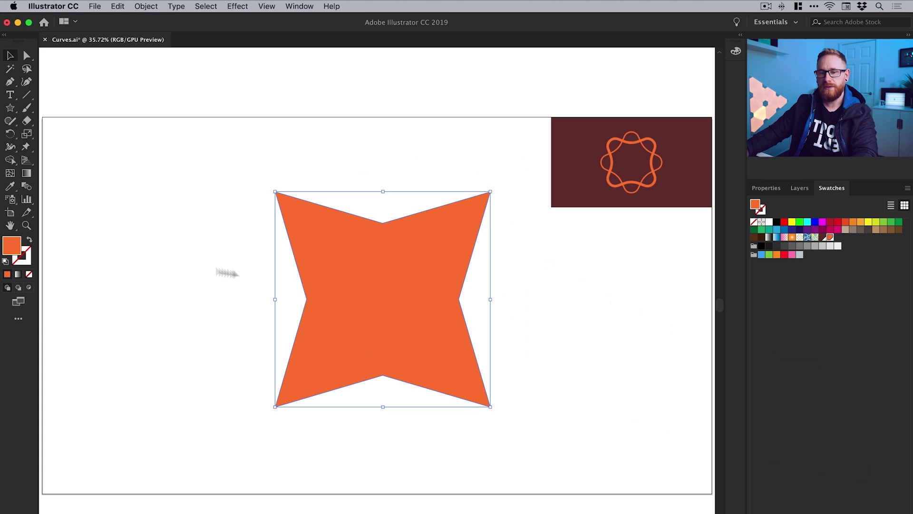
Swap the star's fill and stroke so it has no fill, and set the stroke weight to 20 pt.
{"action": "left_click", "coordinate": [30, 241]}
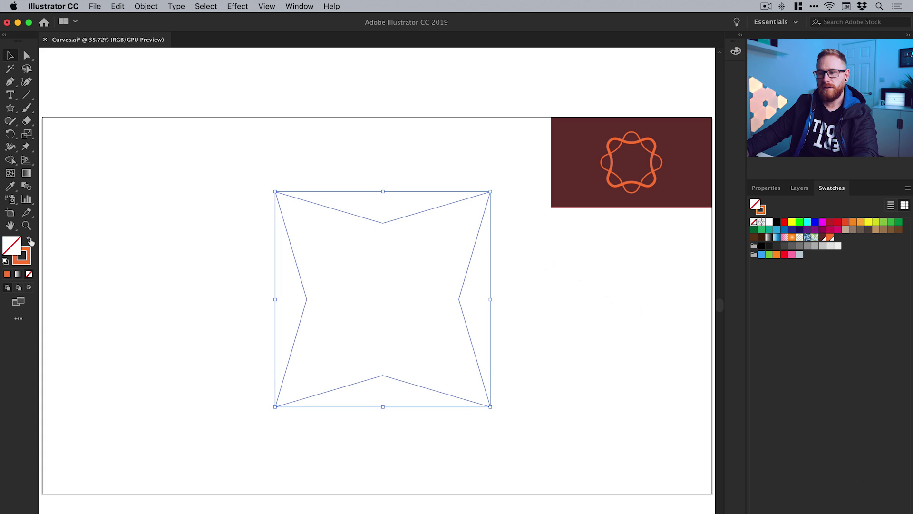
{"action": "left_click", "coordinate": [764, 188]}
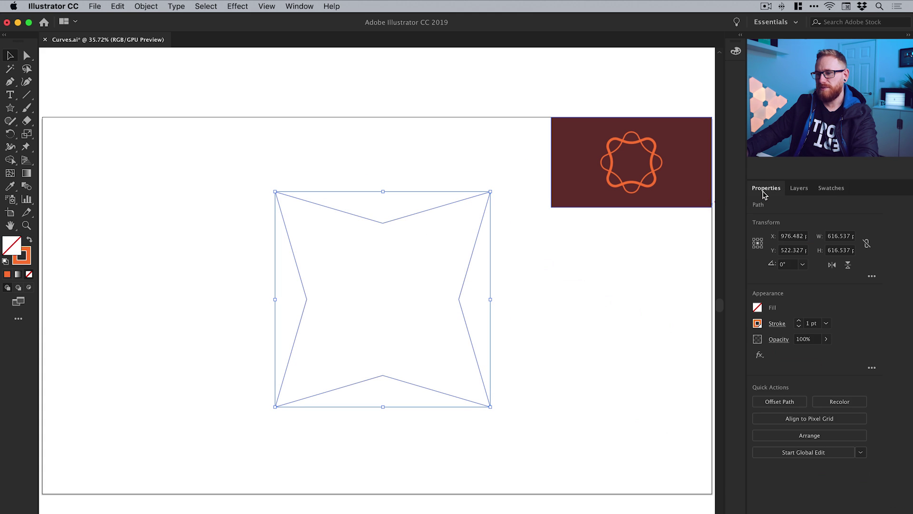
{"action": "left_click", "coordinate": [799, 320]}
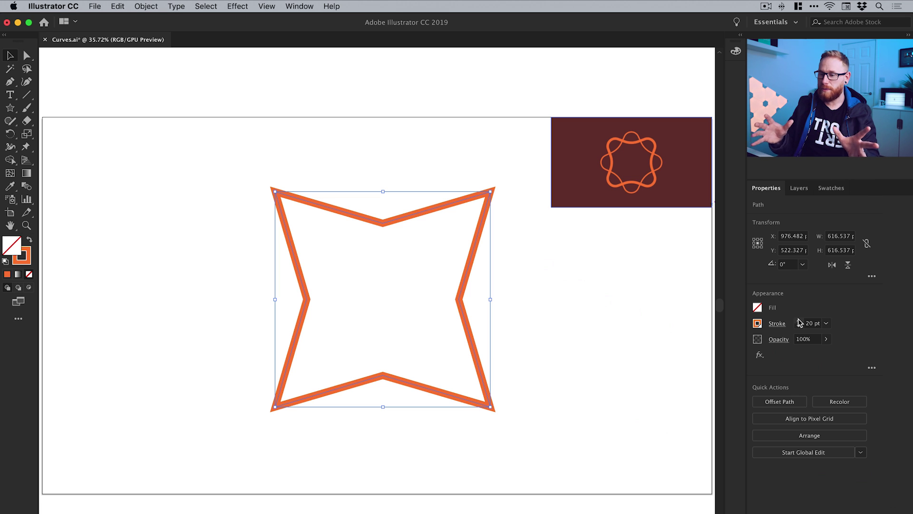
{"action": "left_click", "coordinate": [299, 6]}
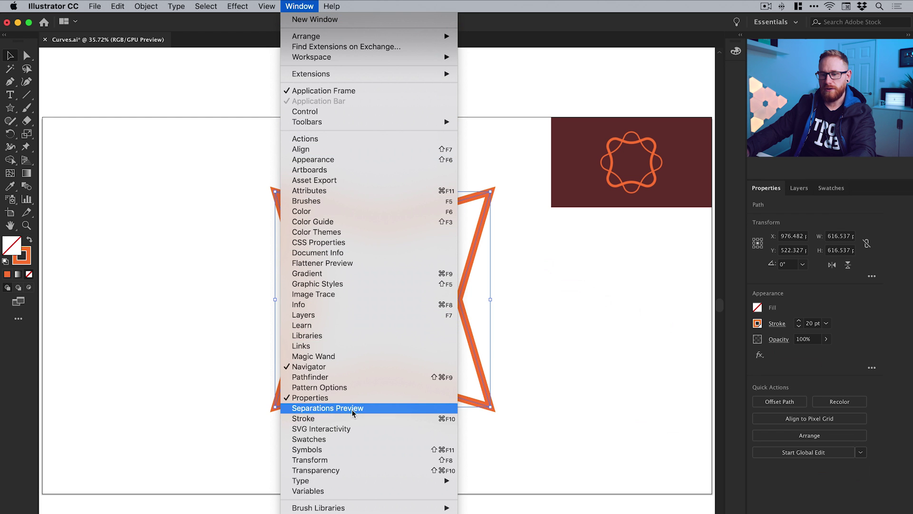
{"action": "left_click", "coordinate": [313, 5]}
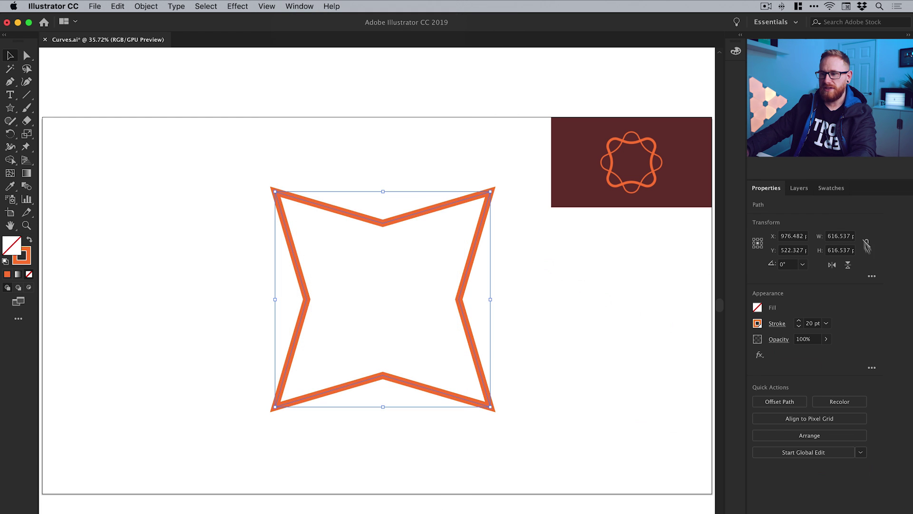
Round all the star's points and inner corners into smooth curves with the Direct Selection corner widgets.
{"action": "left_click", "coordinate": [28, 57]}
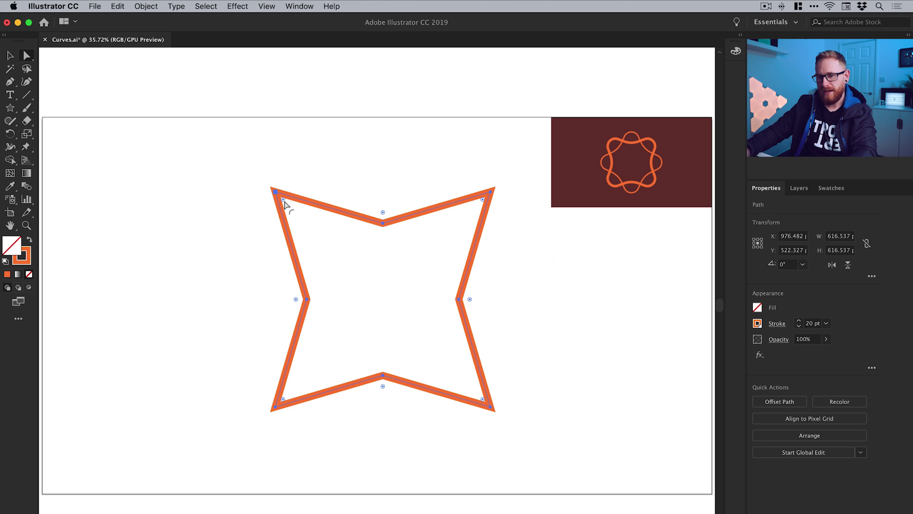
{"action": "left_click_drag", "start_coordinate": [285, 203], "coordinate": [315, 233]}
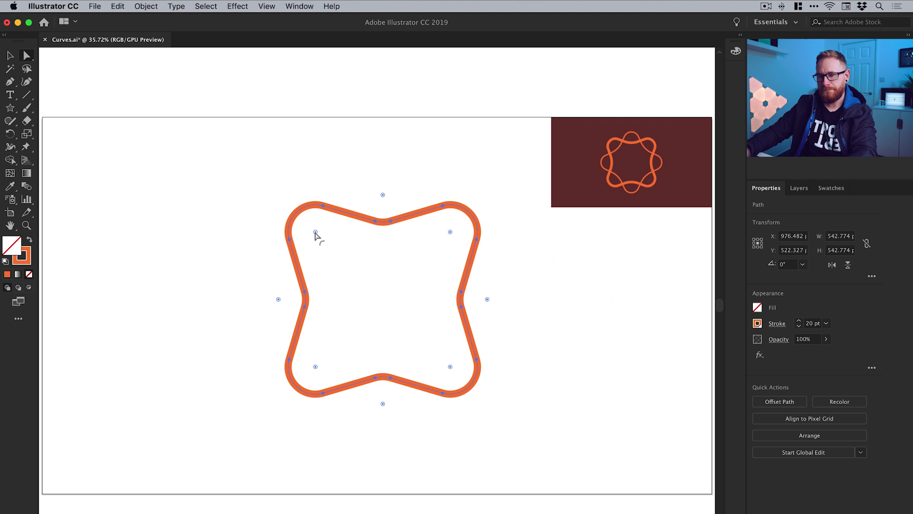
{"action": "mouse_move", "coordinate": [383, 196]}
{"action": "left_mouse_down"}
{"action": "mouse_move", "coordinate": [381, 175]}
{"action": "mouse_move", "coordinate": [387, 216]}
{"action": "mouse_move", "coordinate": [384, 197]}
{"action": "left_mouse_up"}
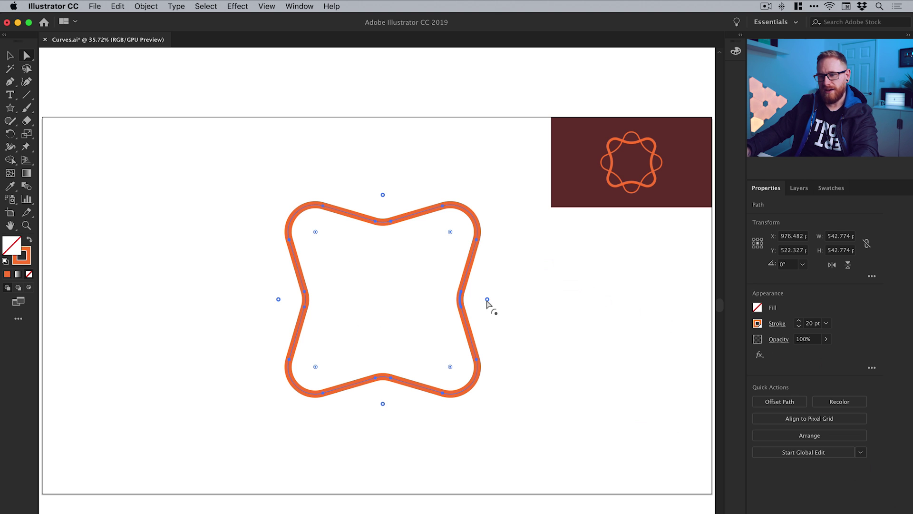
Drag the right-side corner widget outward to push the rounding into a soft rounded square.
{"action": "left_click_drag", "start_coordinate": [487, 300], "coordinate": [547, 300]}
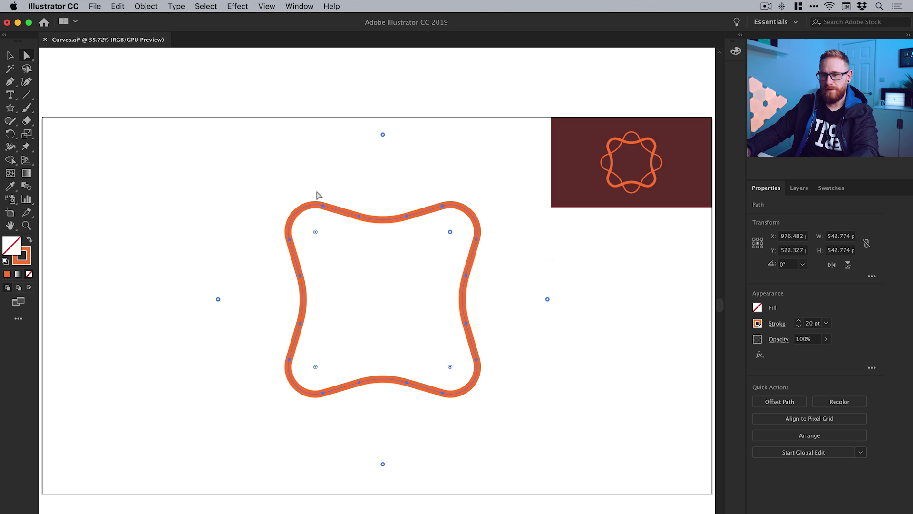
{"action": "left_click", "coordinate": [317, 187]}
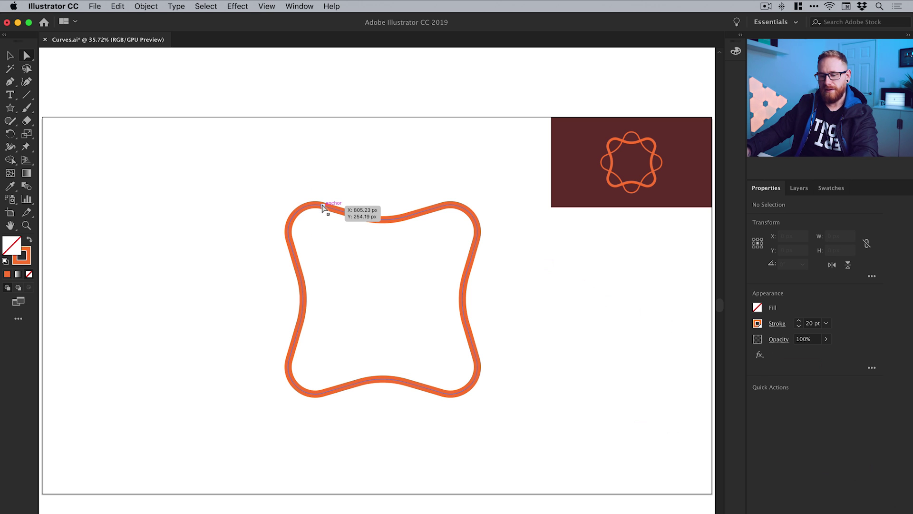
{"action": "left_click", "coordinate": [323, 208]}
{"action": "key", "text": "v"}
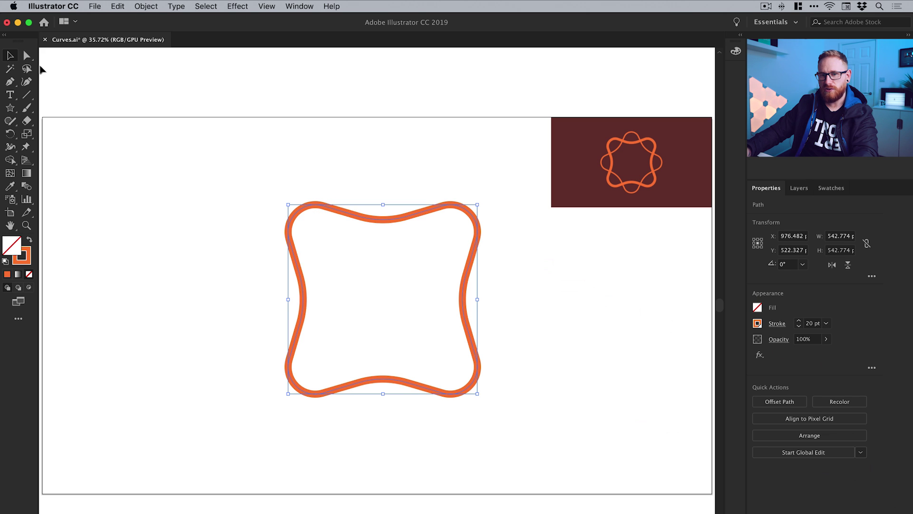
{"action": "left_click", "coordinate": [26, 56]}
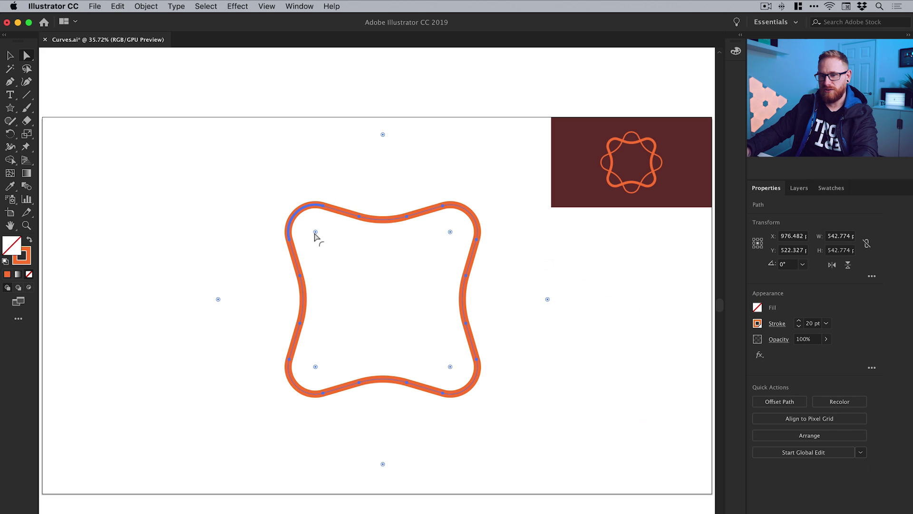
{"action": "left_click", "coordinate": [315, 232]}
{"action": "left_click", "coordinate": [316, 366], "text": "shift"}
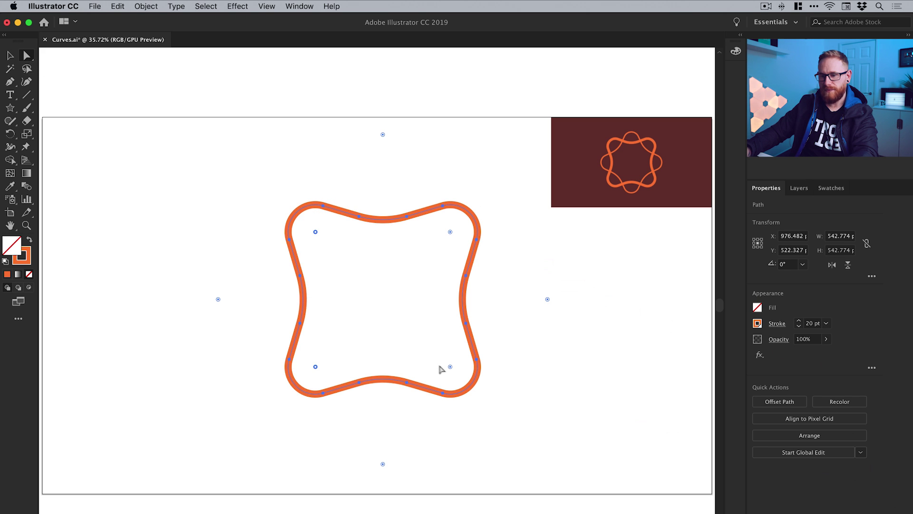
{"action": "left_click", "coordinate": [450, 367], "text": "shift"}
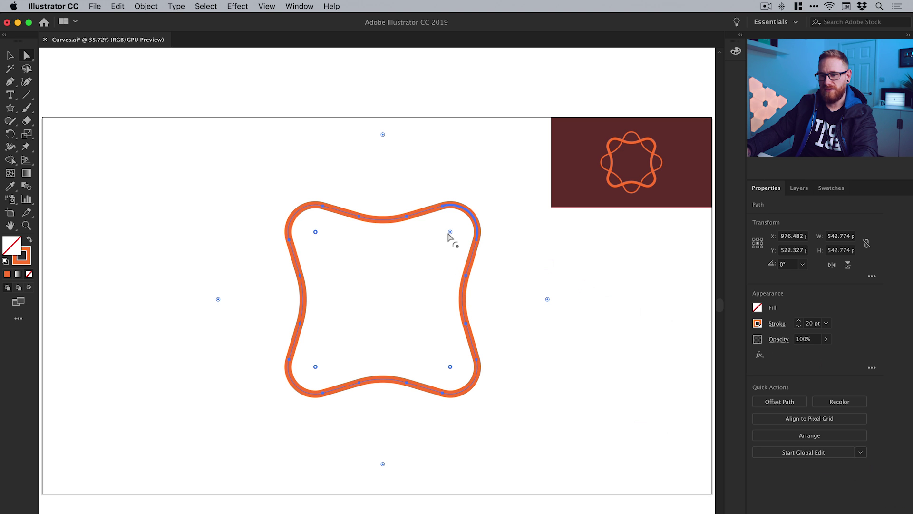
{"action": "left_click_drag", "start_coordinate": [450, 232], "coordinate": [509, 177]}
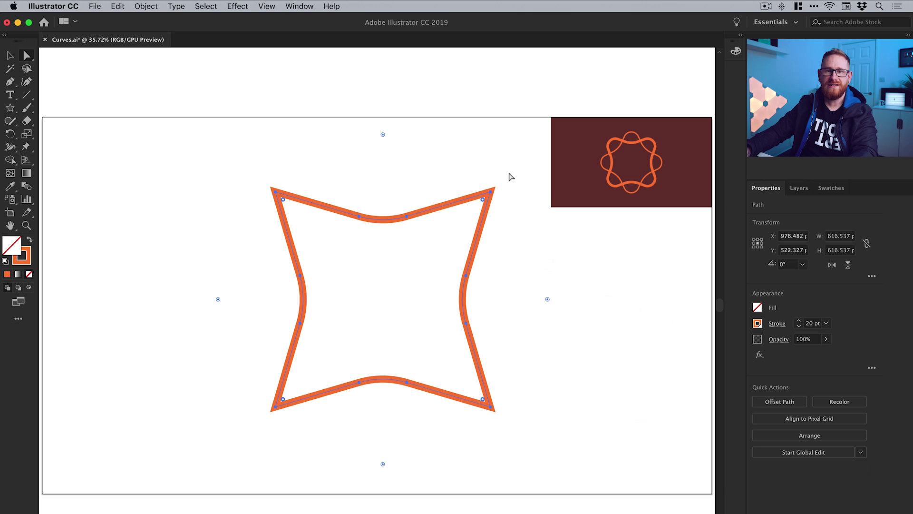
{"action": "key", "text": "super+z"}
{"action": "key", "text": "v"}
{"action": "left_click", "coordinate": [468, 166]}
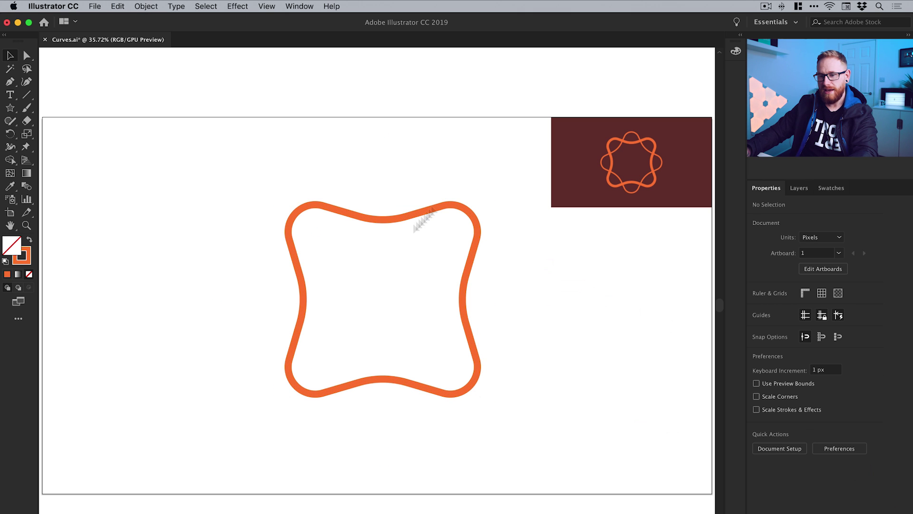
{"action": "left_click_drag", "start_coordinate": [236, 148], "coordinate": [517, 470]}
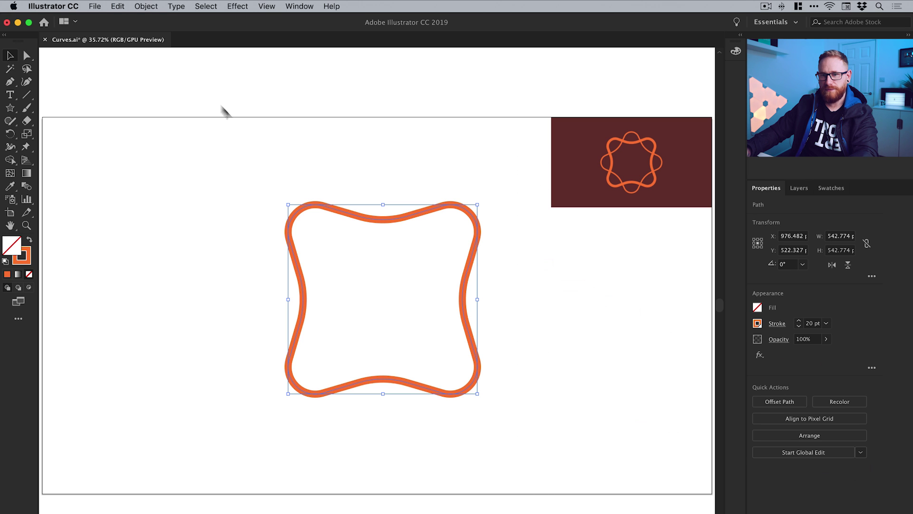
Copy the wavy outline and paste it in place on top of the original.
{"action": "left_click", "coordinate": [117, 6]}
{"action": "left_click", "coordinate": [131, 56]}
{"action": "left_click", "coordinate": [117, 6]}
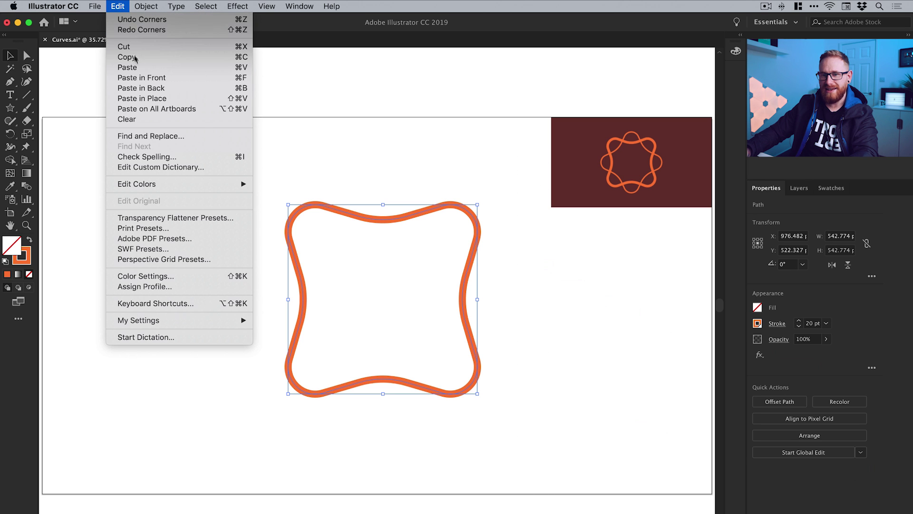
{"action": "left_click", "coordinate": [141, 99]}
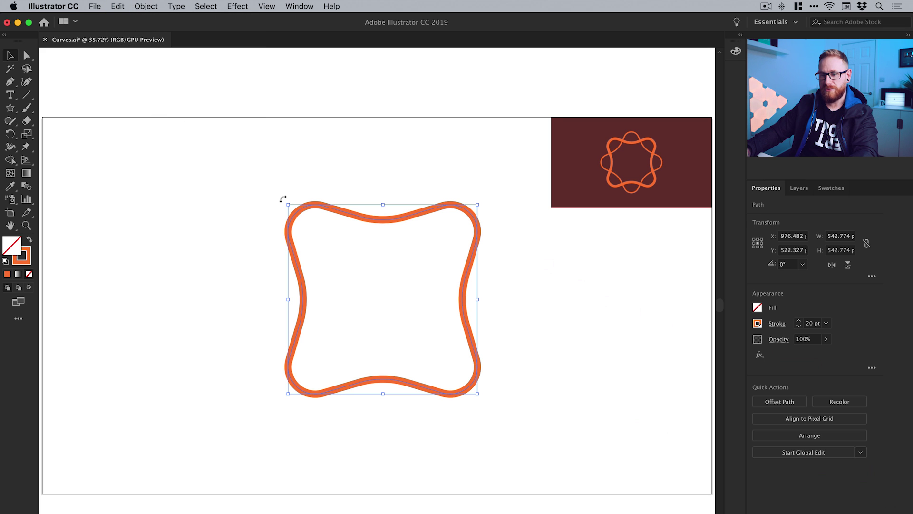
Rotate the copy 45° and thicken its stroke to 40 pt.
{"action": "mouse_move", "coordinate": [282, 199]}
{"action": "left_mouse_down"}
{"action": "mouse_move", "coordinate": [364, 189]}
{"action": "mouse_move", "coordinate": [353, 189]}
{"action": "mouse_move", "coordinate": [444, 197]}
{"action": "mouse_move", "coordinate": [394, 178]}
{"action": "left_mouse_up"}
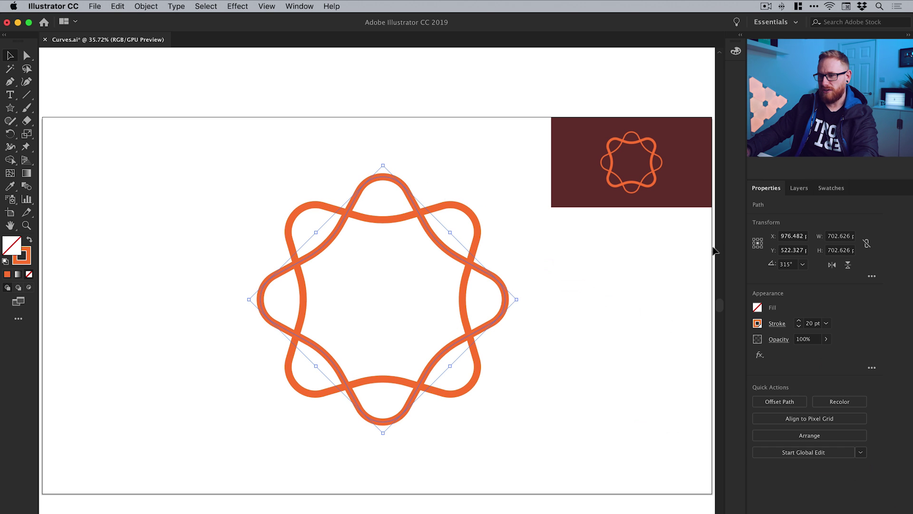
{"action": "left_click_drag", "start_coordinate": [798, 321], "coordinate": [799, 327]}
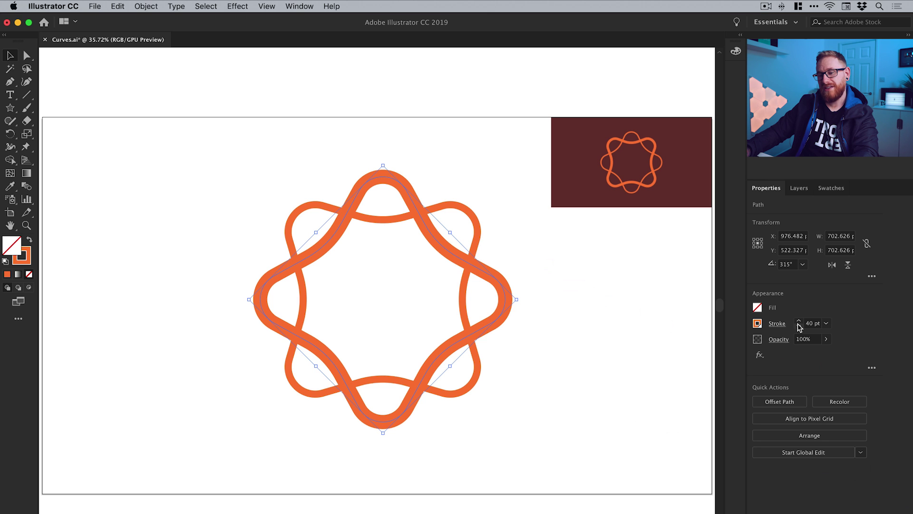
{"action": "left_click", "coordinate": [455, 436]}
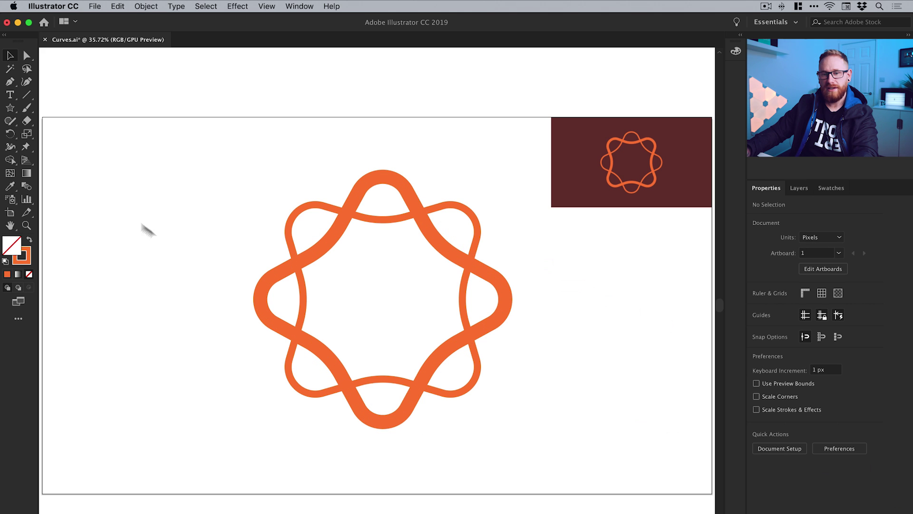
Draw a 1919.8 × 1080 px rectangle over the artboard, filled solid orange with no stroke.
{"action": "left_click", "coordinate": [10, 110]}
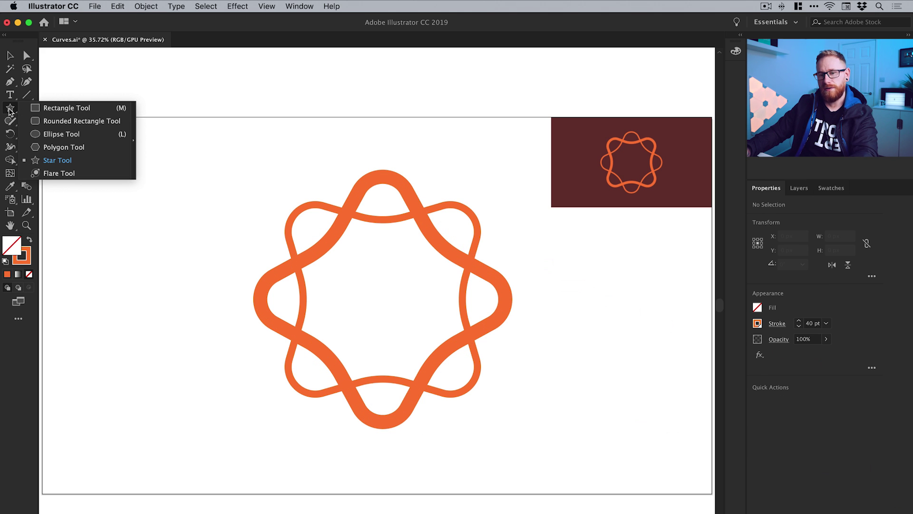
{"action": "left_click", "coordinate": [44, 108]}
{"action": "mouse_move", "coordinate": [42, 117]}
{"action": "left_mouse_down"}
{"action": "mouse_move", "coordinate": [716, 497]}
{"action": "mouse_move", "coordinate": [529, 484]}
{"action": "mouse_move", "coordinate": [536, 494]}
{"action": "left_mouse_up"}
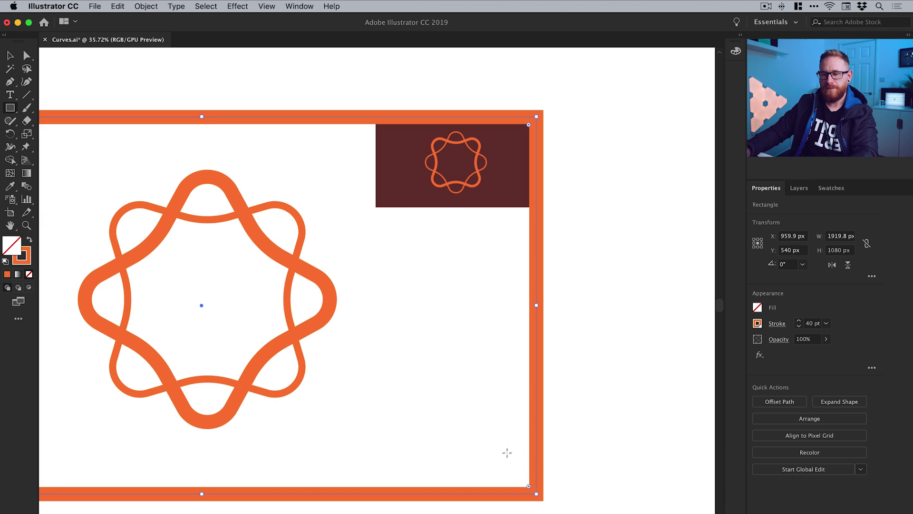
{"action": "left_click", "coordinate": [26, 240]}
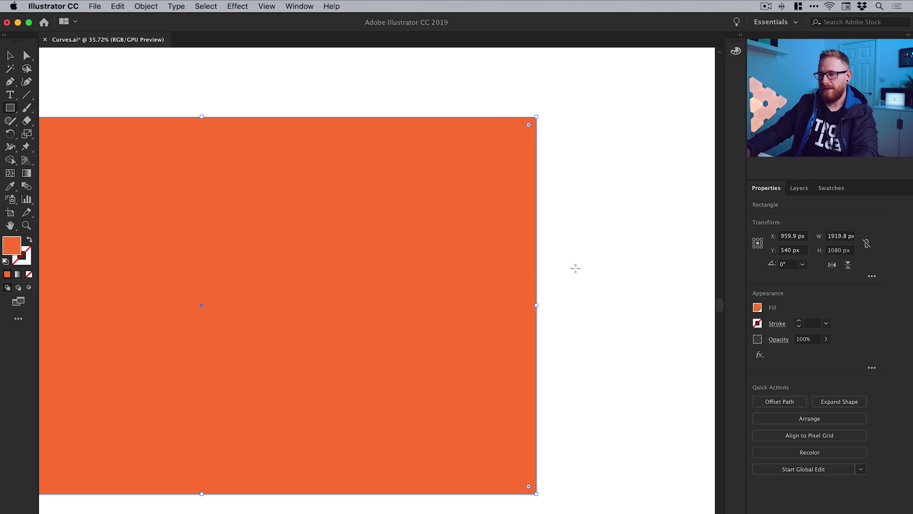
Fill the rectangle with the dark maroon swatch.
{"action": "left_click", "coordinate": [758, 308]}
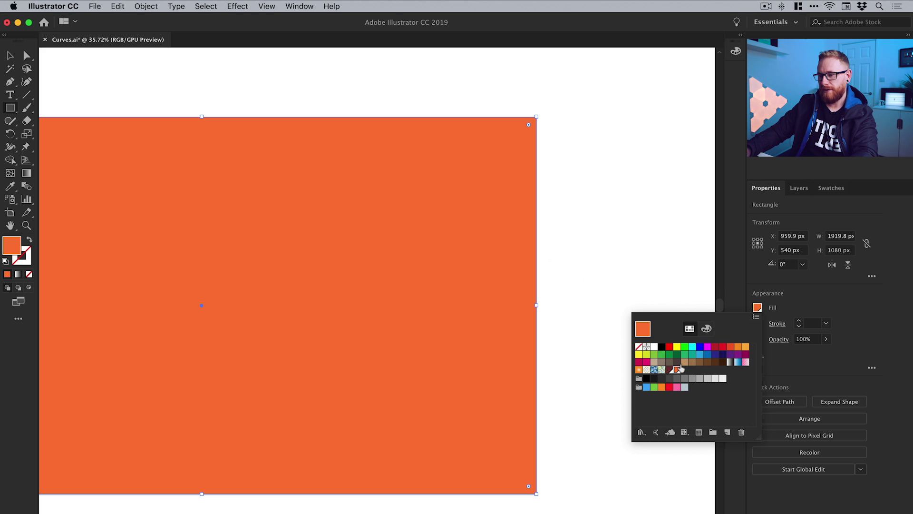
{"action": "left_click", "coordinate": [670, 371]}
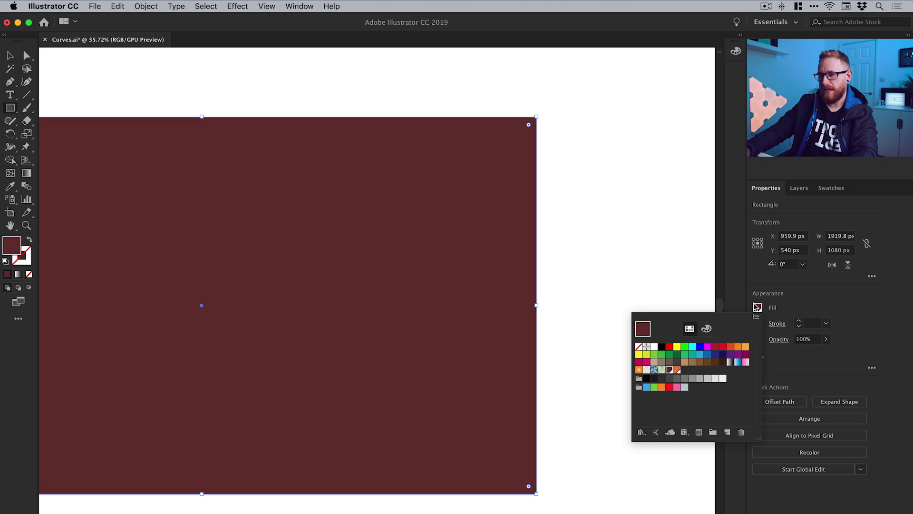
{"action": "left_click", "coordinate": [758, 307]}
Send the maroon rectangle behind the star with Send to Back and delete the reference image.
{"action": "left_click", "coordinate": [10, 56]}
{"action": "left_click", "coordinate": [143, 5]}
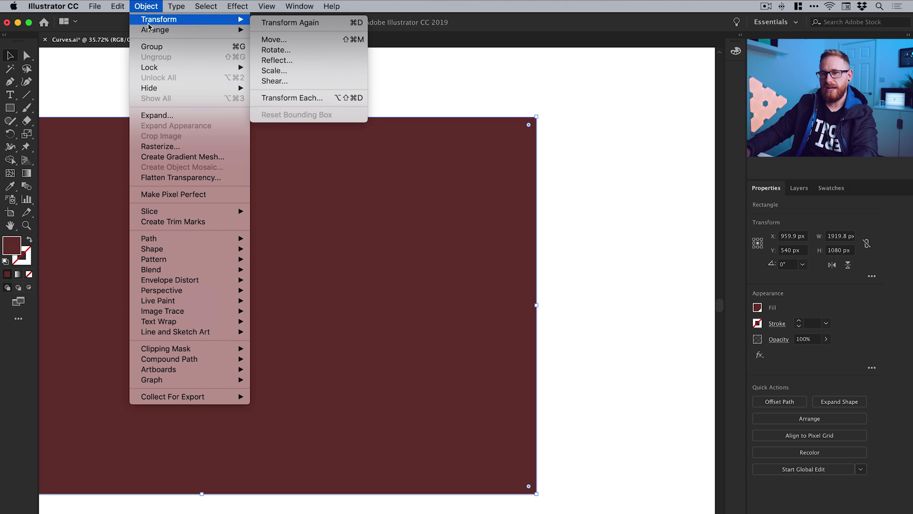
{"action": "mouse_move", "coordinate": [148, 30]}
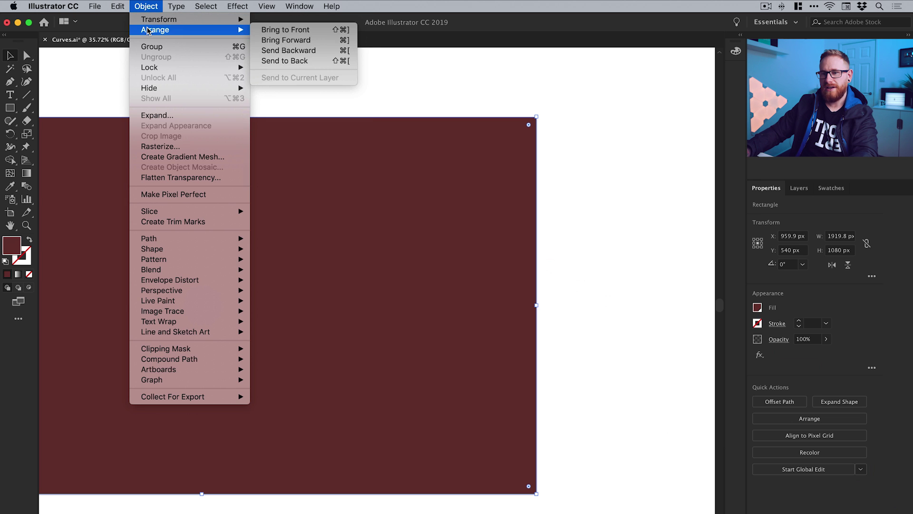
{"action": "left_click", "coordinate": [303, 61]}
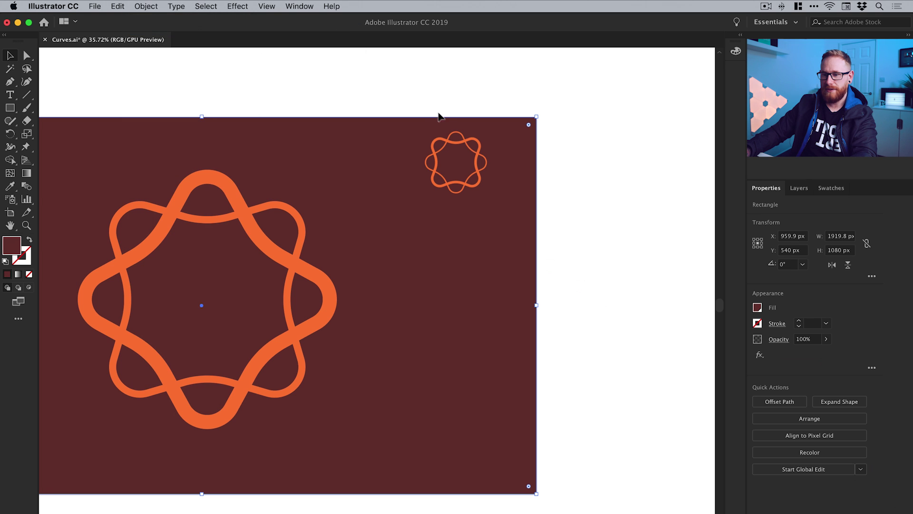
{"action": "left_click", "coordinate": [477, 159]}
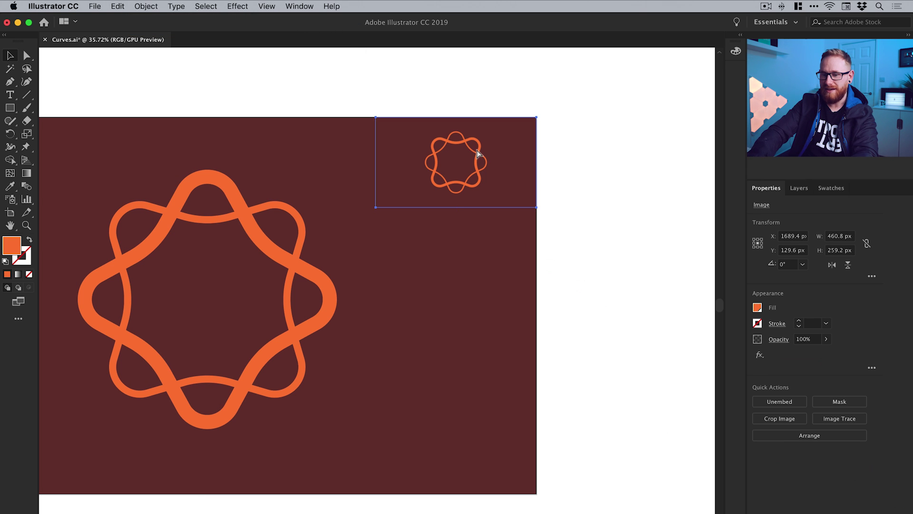
{"action": "key", "text": "Delete"}
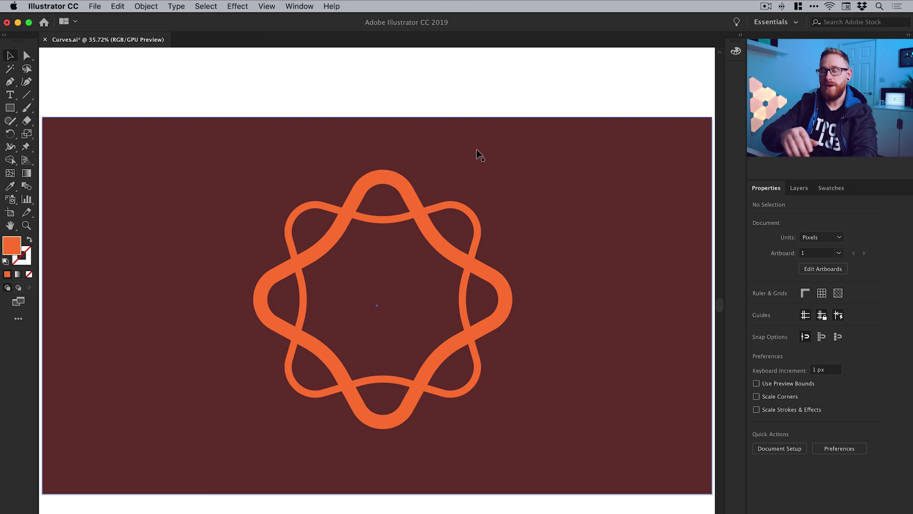